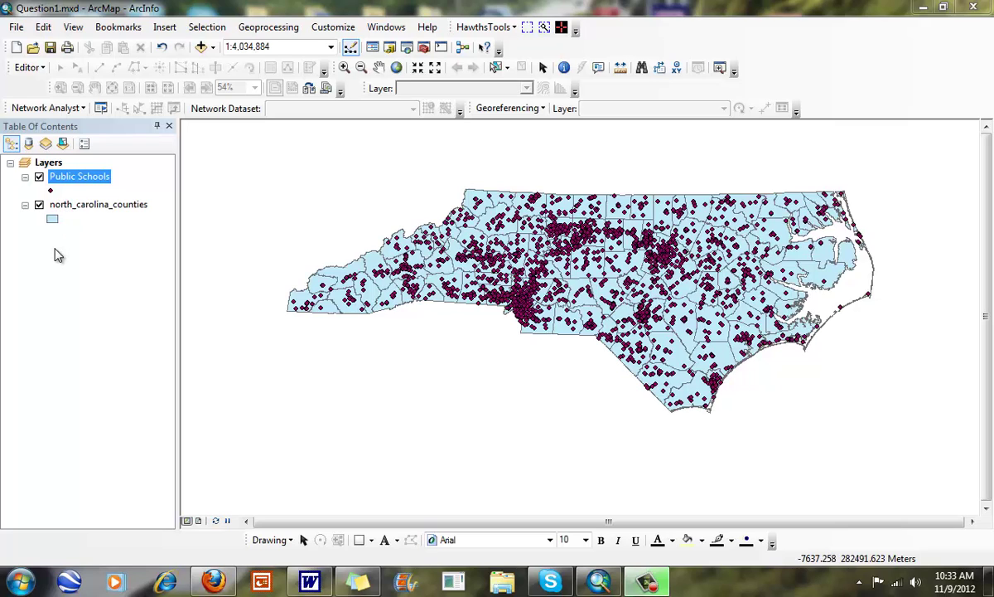
Open the attribute table of the Public Schools layer, listing 2551 school records.
click(73, 207)
click(74, 177)
right_click(74, 178)
click(136, 226)
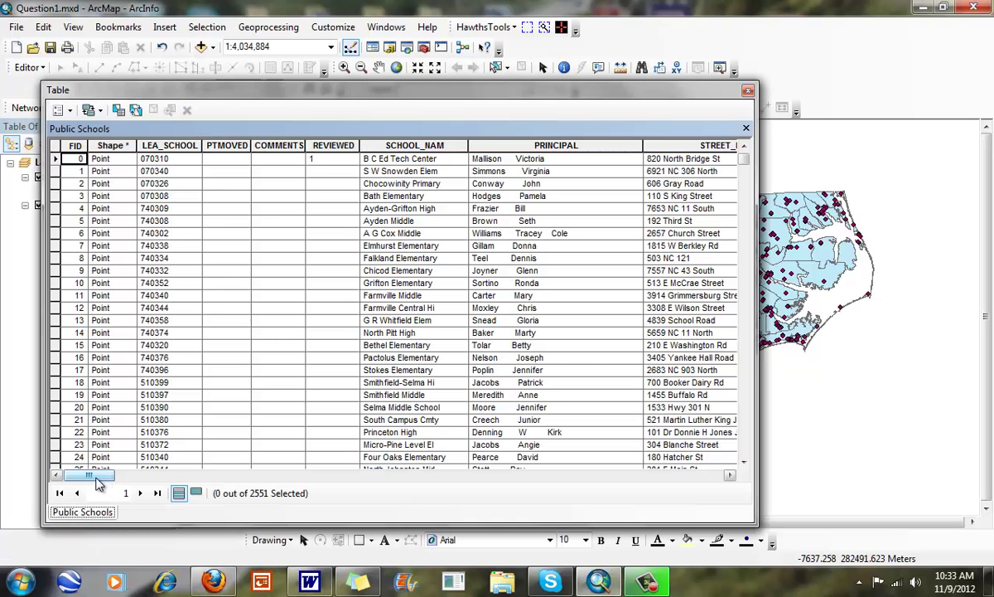
Scroll the Public Schools table right to the NUM_TEACH teacher-count field.
drag(86, 476, 706, 489)
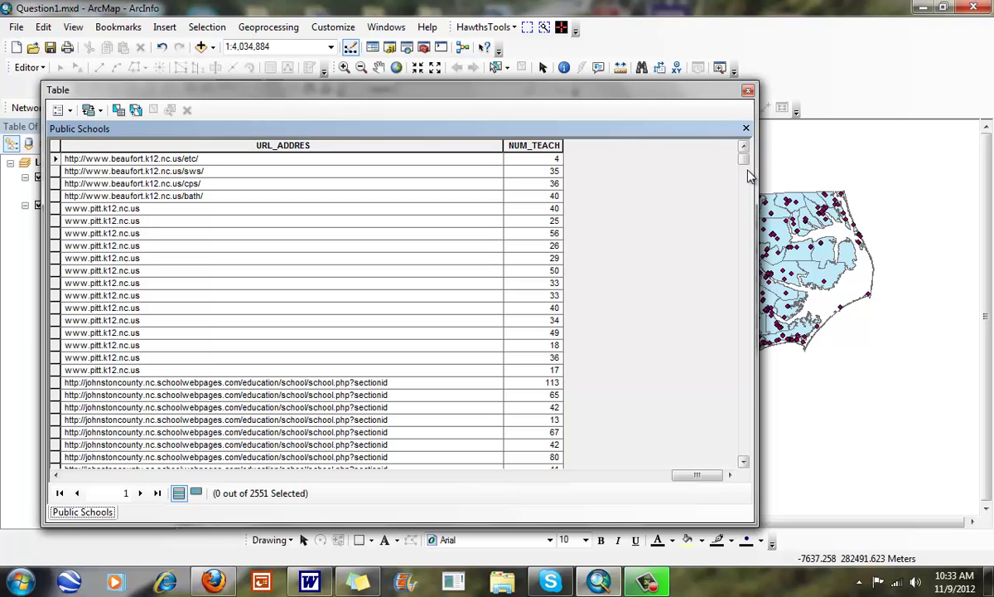
click(748, 89)
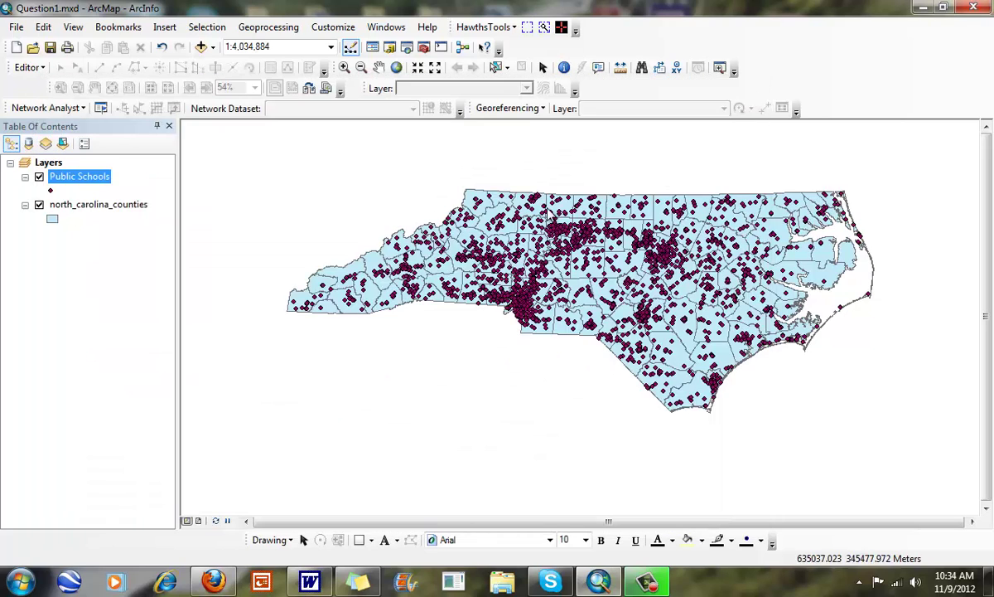
click(39, 177)
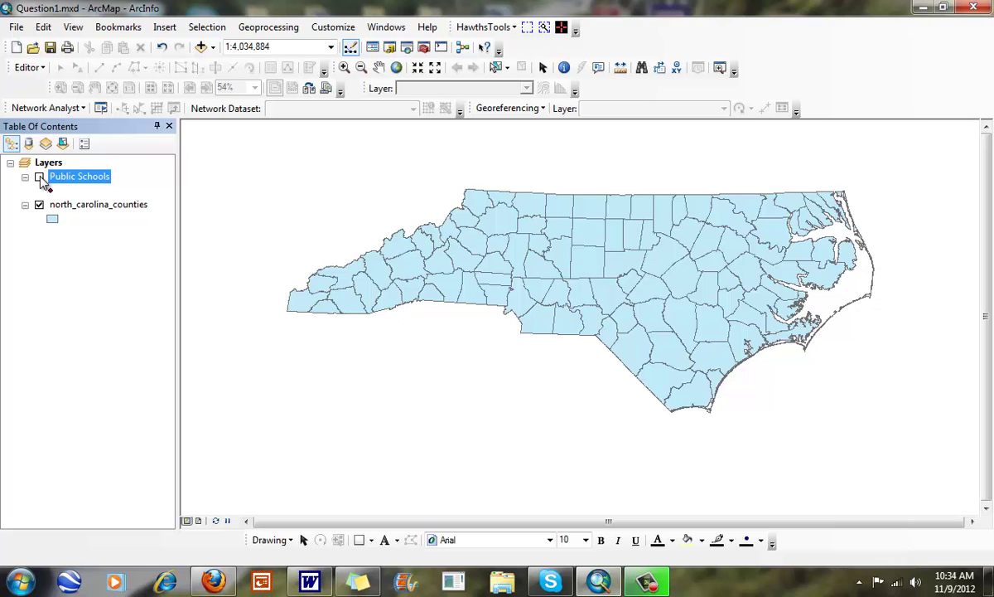
click(39, 177)
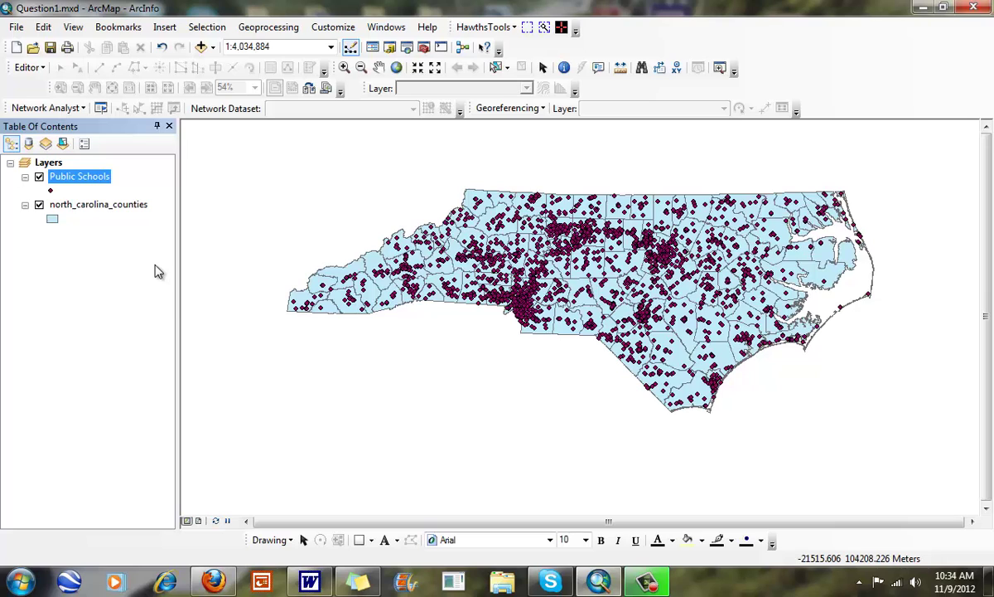
right_click(95, 177)
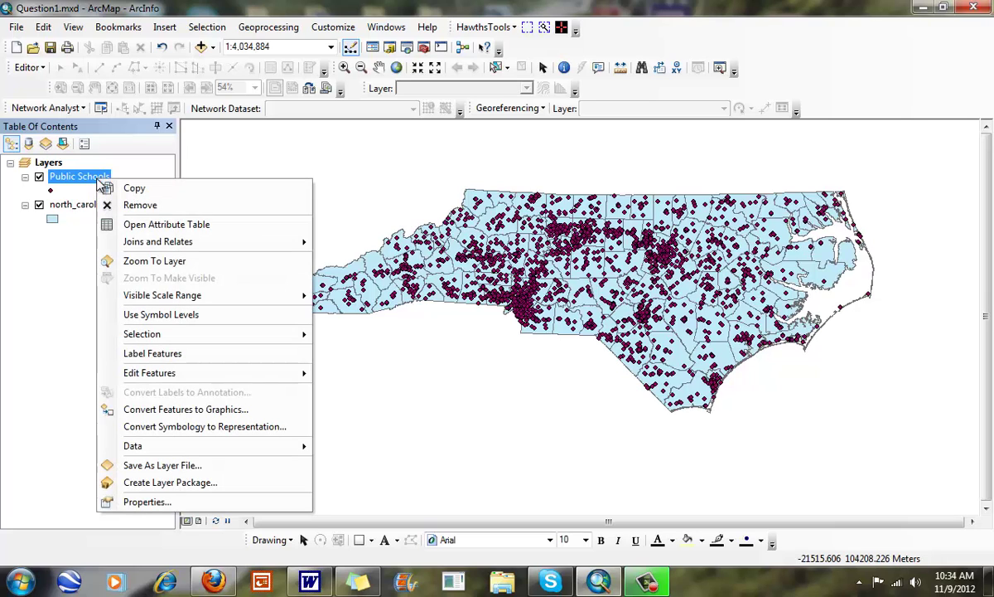
mouse_move(299, 243)
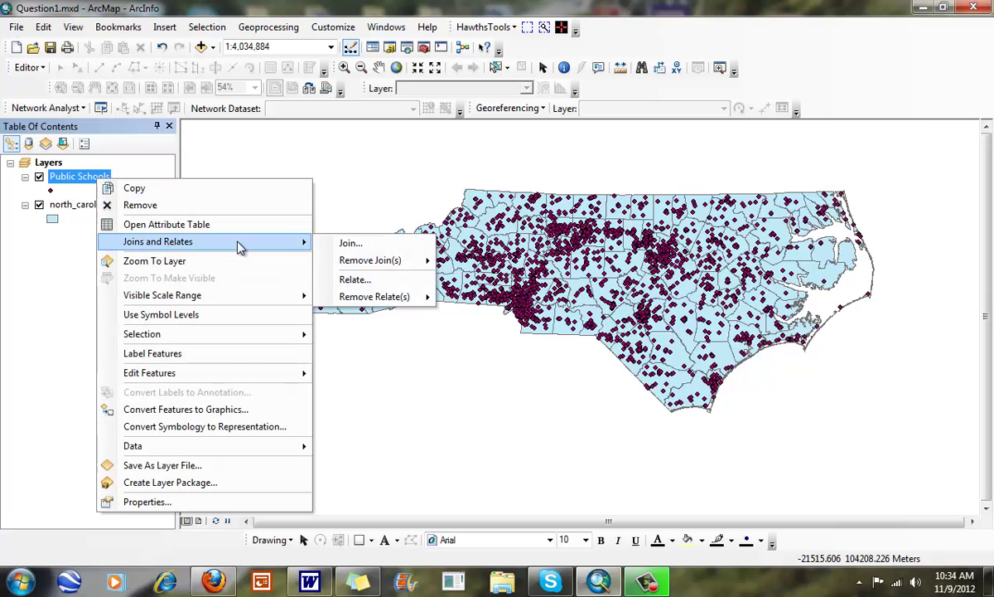
click(398, 244)
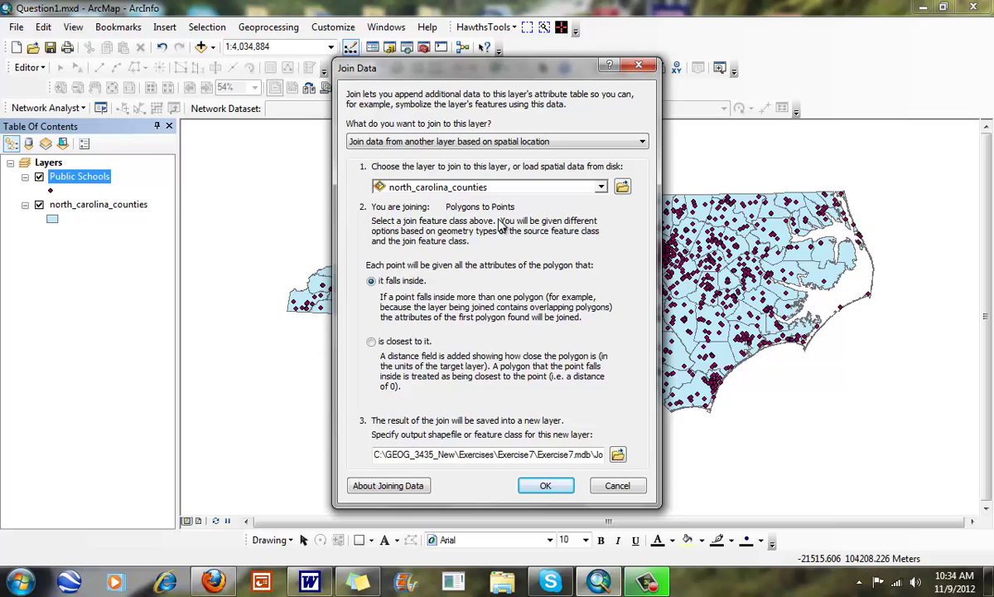
click(617, 488)
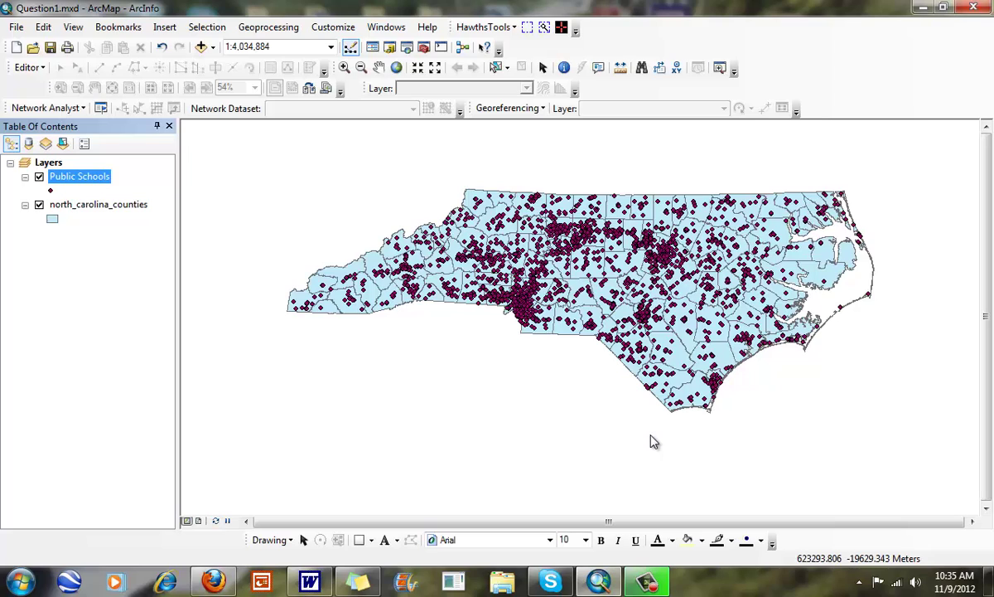
Spatially join Public Schools to north_carolina_counties, summarising school values per county by Average.
click(133, 204)
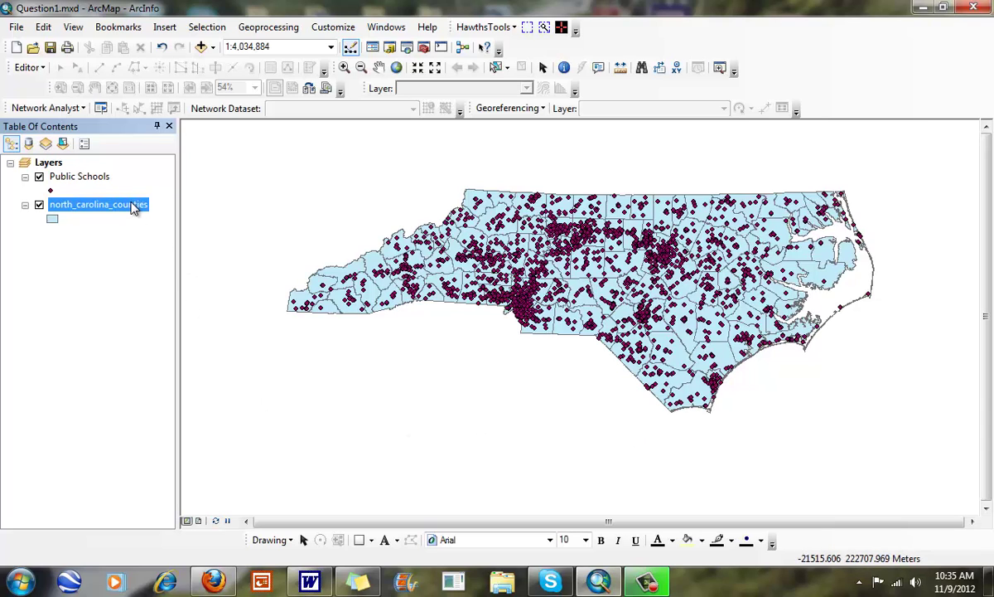
right_click(133, 207)
mouse_move(327, 265)
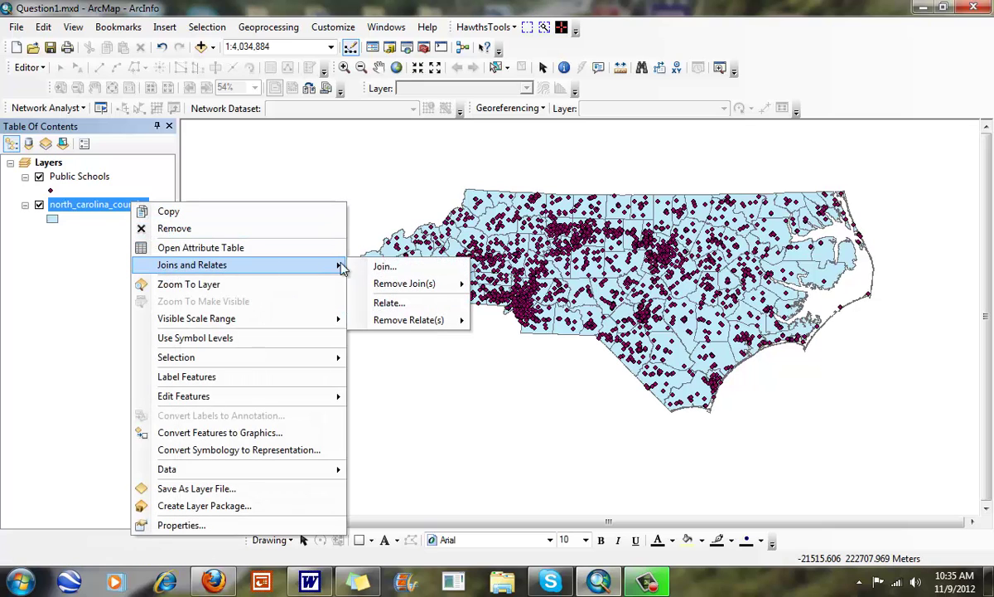
click(382, 266)
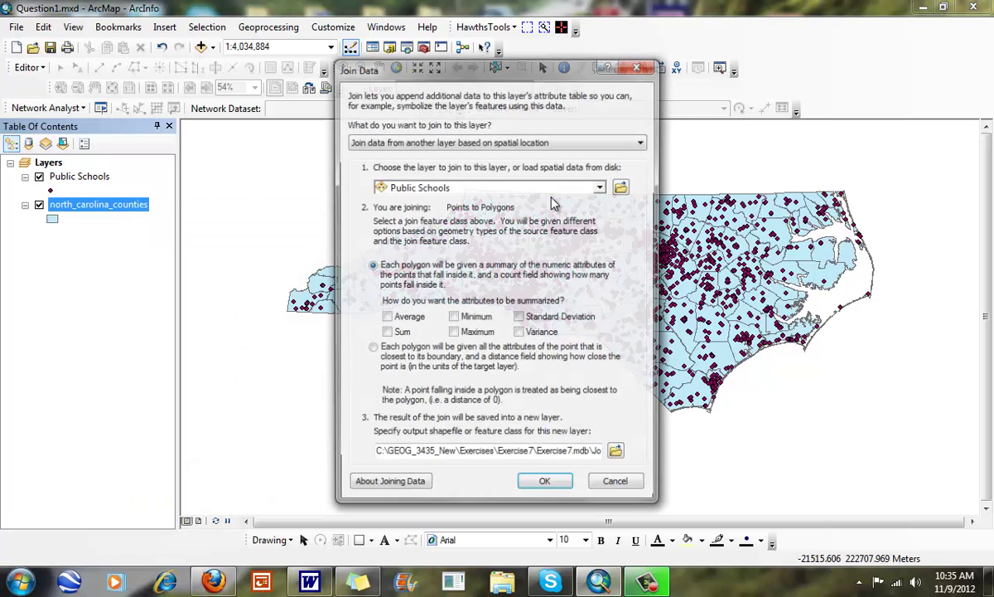
click(603, 143)
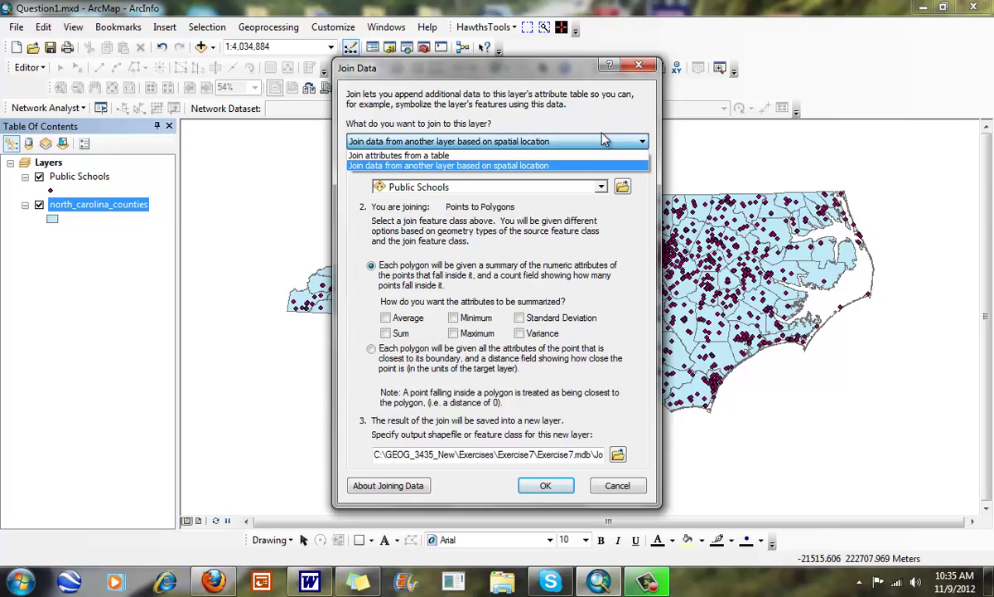
click(569, 137)
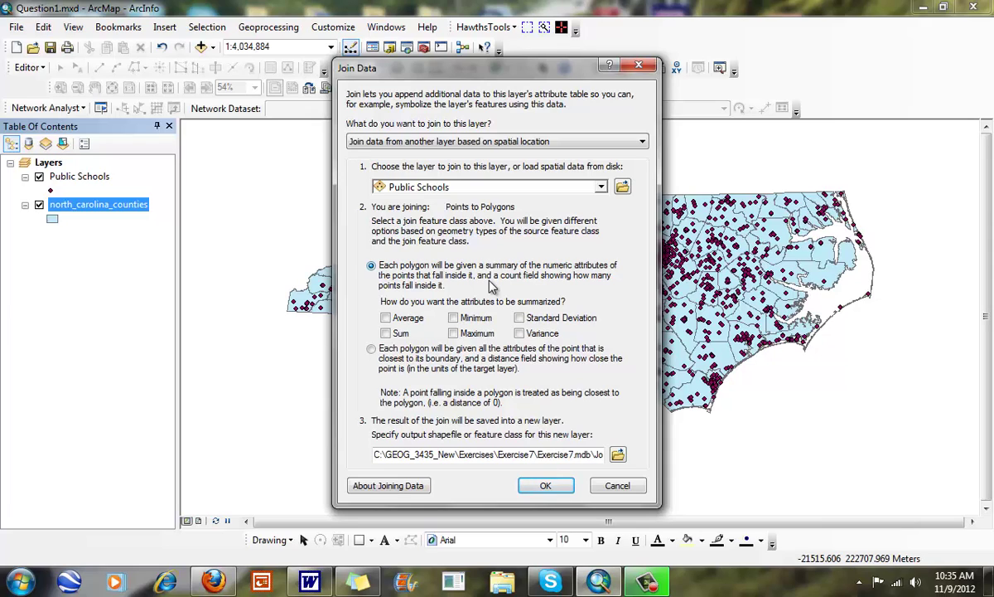
click(392, 322)
click(543, 487)
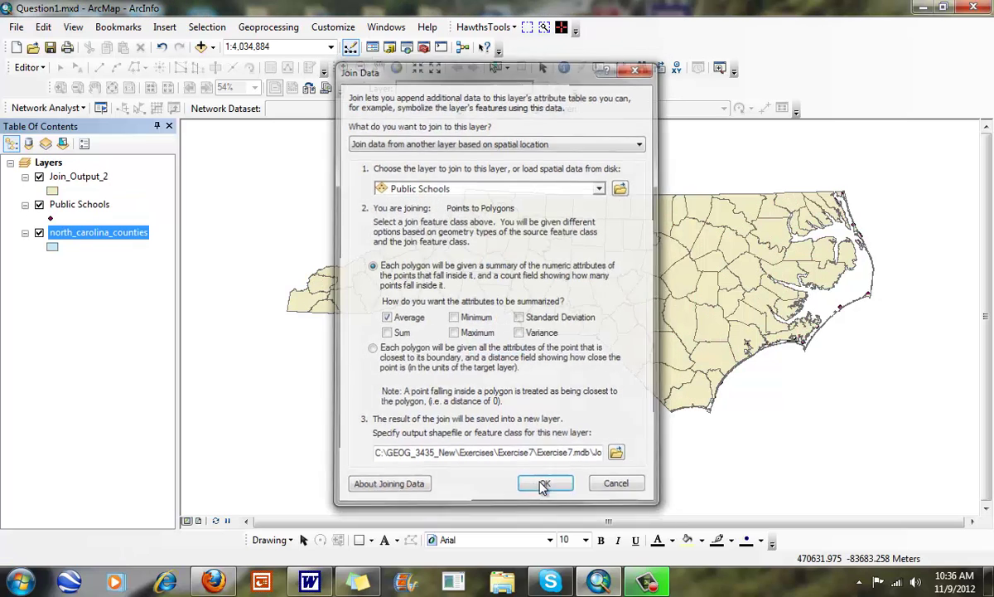
Select the new Join_Output_2 layer once the join completes.
click(90, 178)
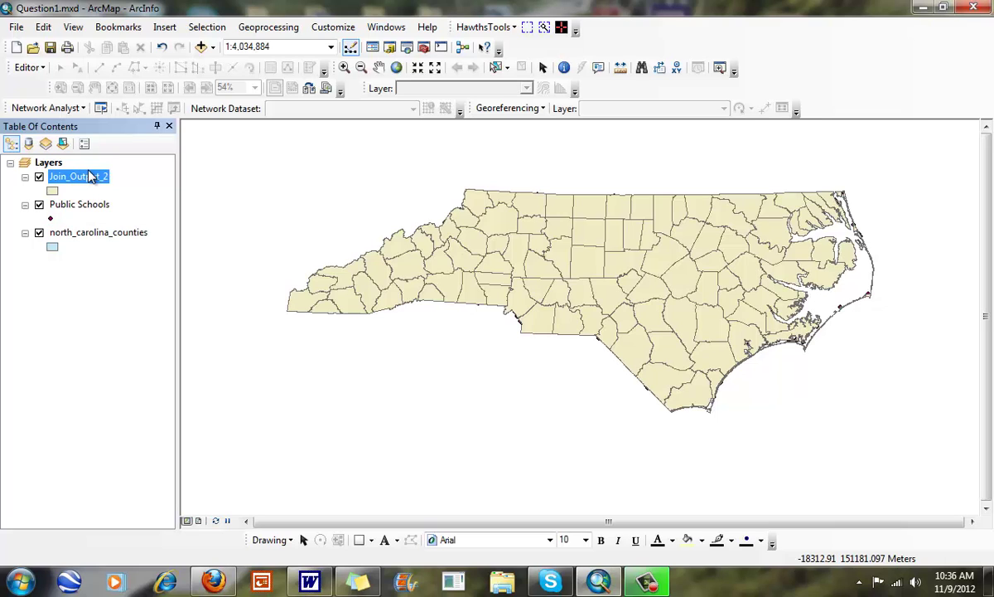
Open the Join_Output_2 attribute table, enlarge it, and scroll to the Count_ and Avg_NUM_TEACH columns.
right_click(91, 178)
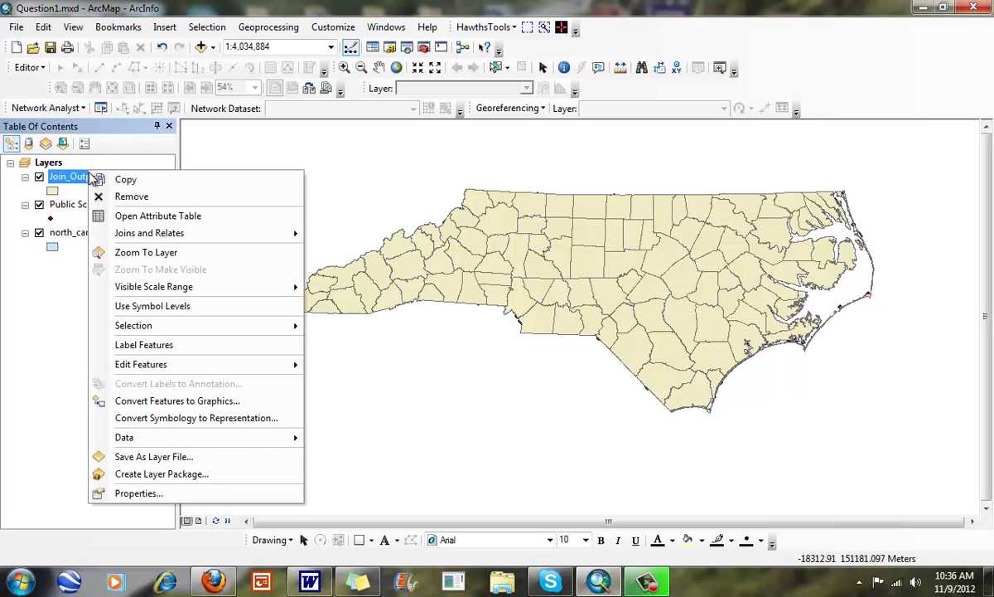
click(118, 216)
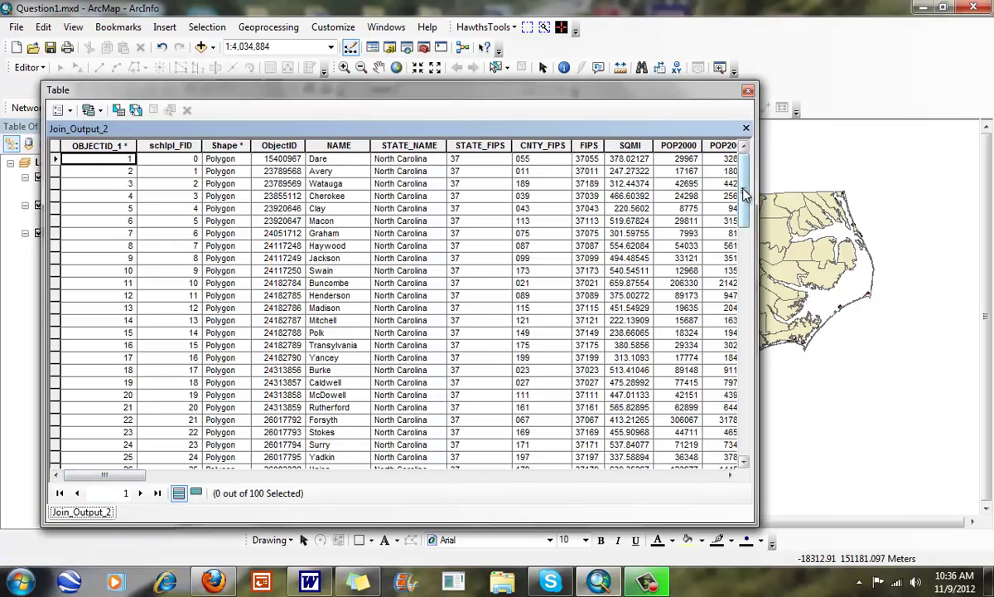
drag(744, 196, 742, 257)
drag(672, 76, 672, 56)
drag(757, 489, 868, 489)
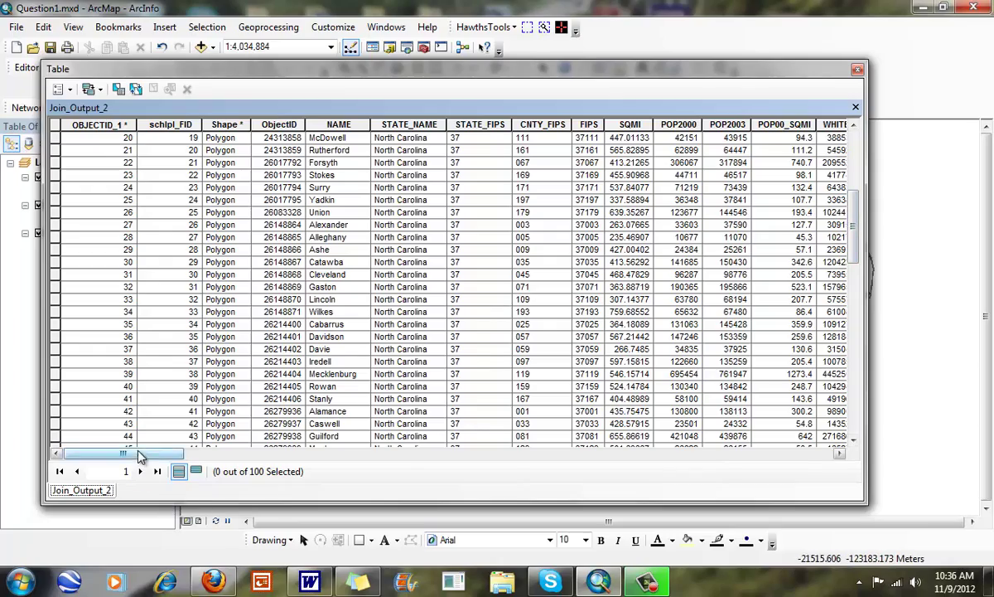
drag(151, 454, 594, 453)
drag(857, 255, 858, 397)
drag(617, 454, 755, 455)
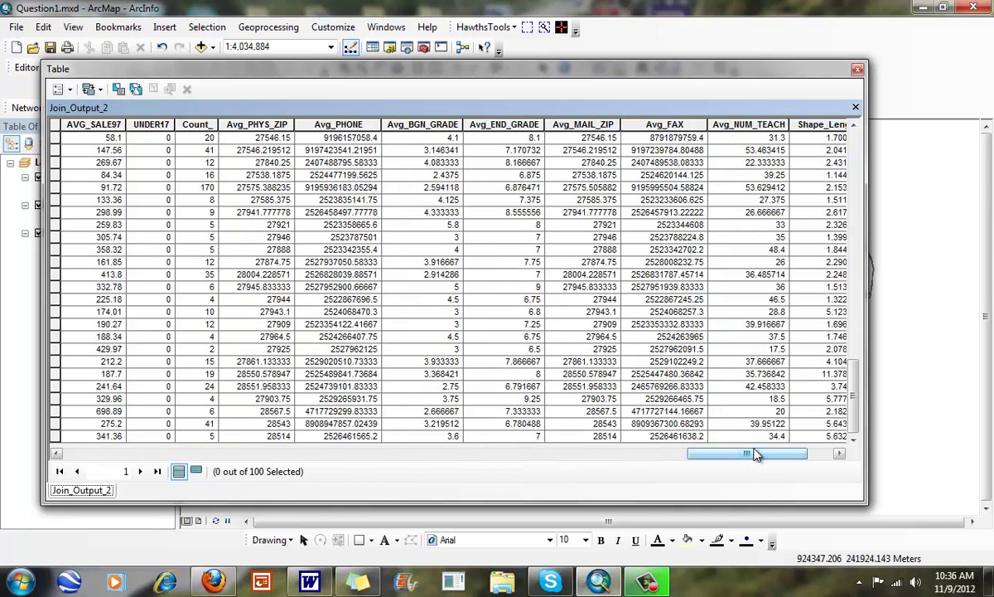
drag(756, 454, 731, 455)
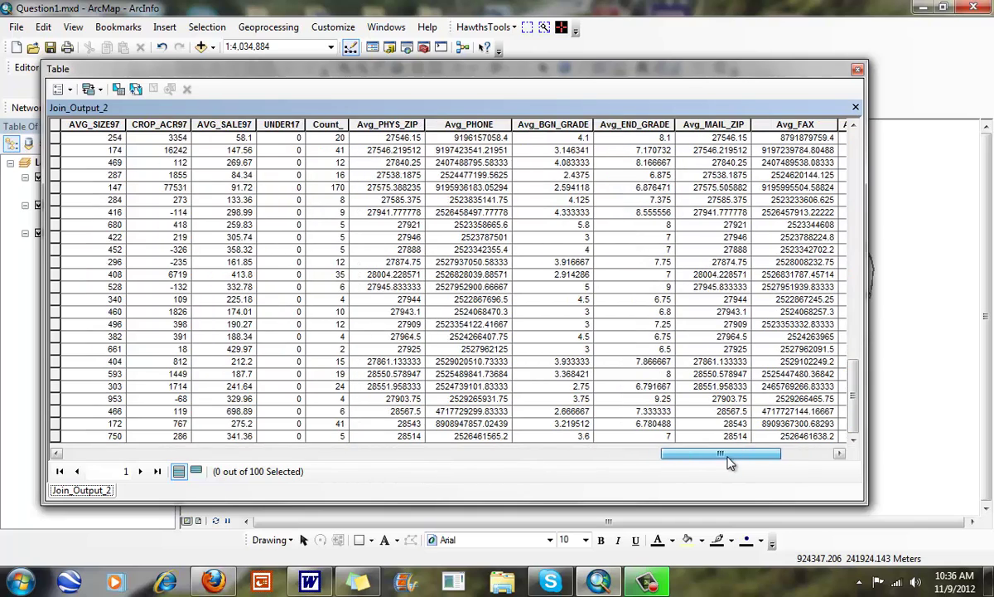
Sort the table by Count_ descending and select the county with the most schools.
right_click(338, 122)
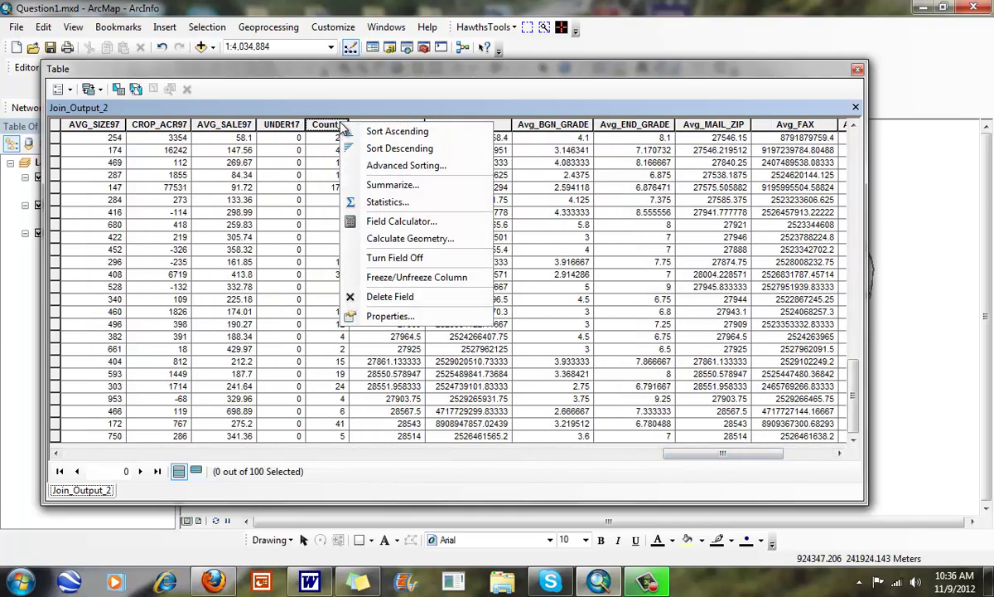
click(356, 149)
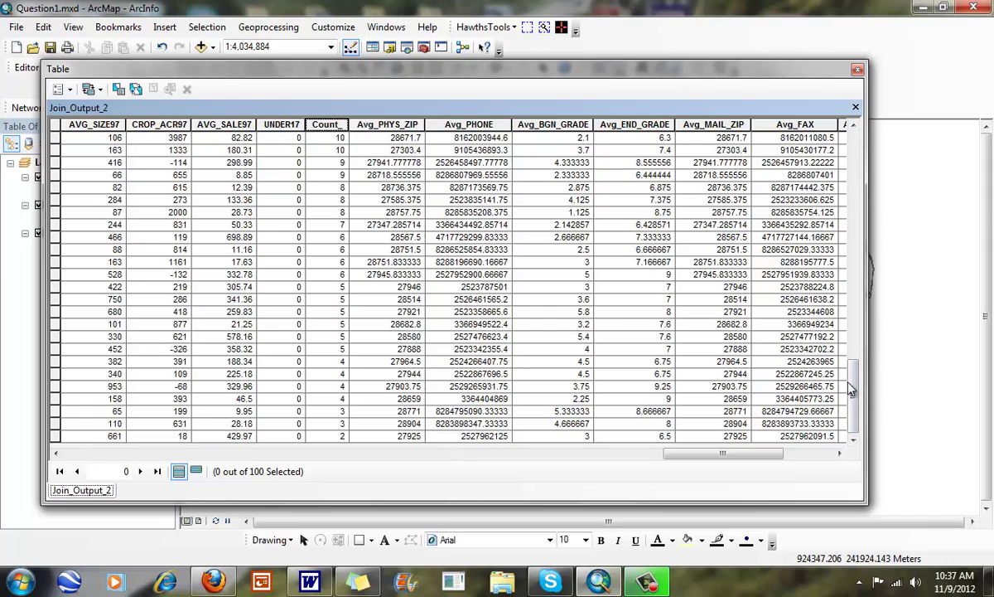
drag(852, 394, 851, 157)
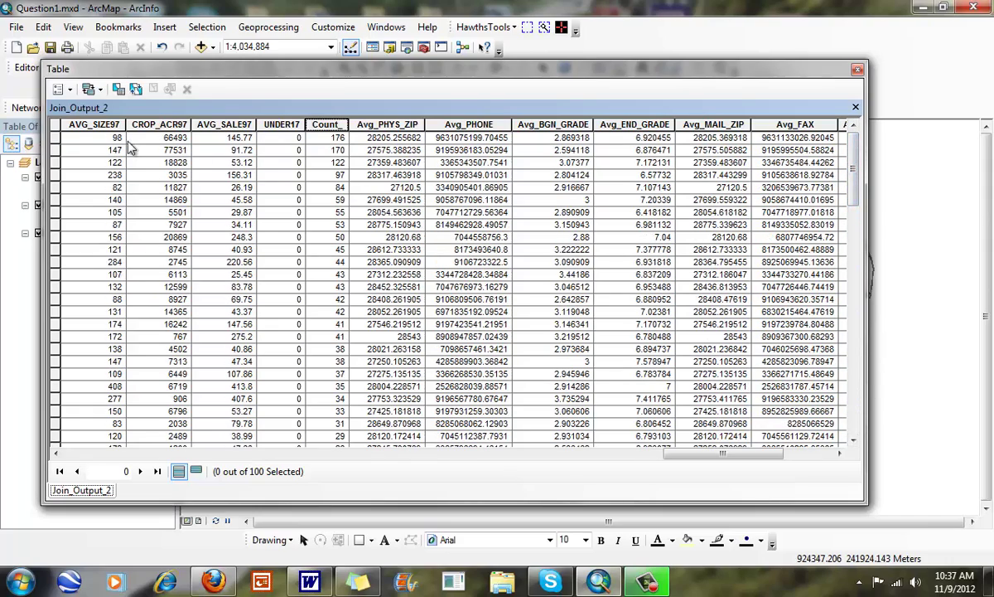
click(54, 138)
Sort the table by Avg_NUM_TEACH descending, topping out at about 53.63 teachers.
drag(750, 454, 770, 462)
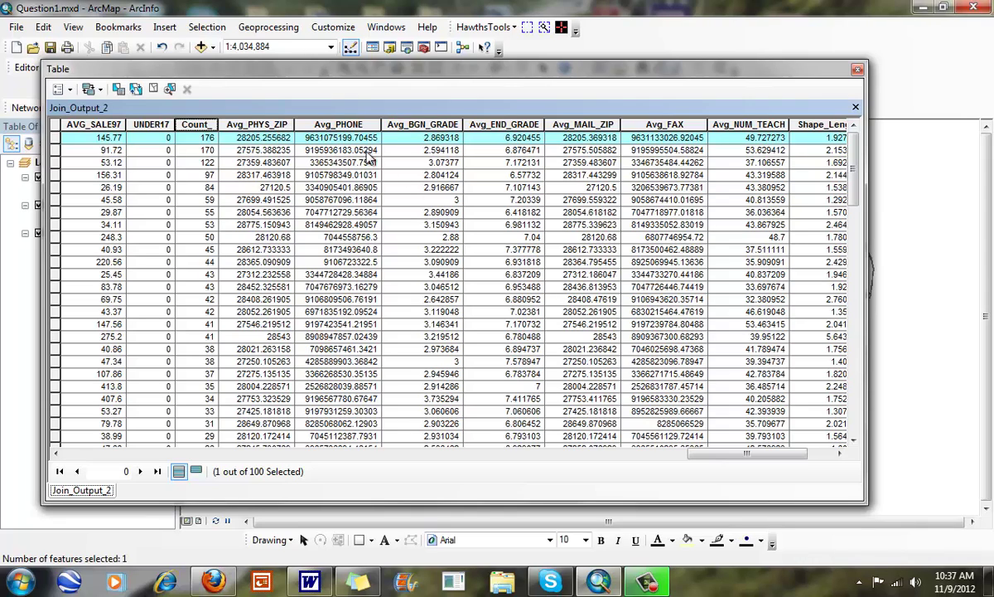
click(784, 445)
drag(787, 449, 812, 451)
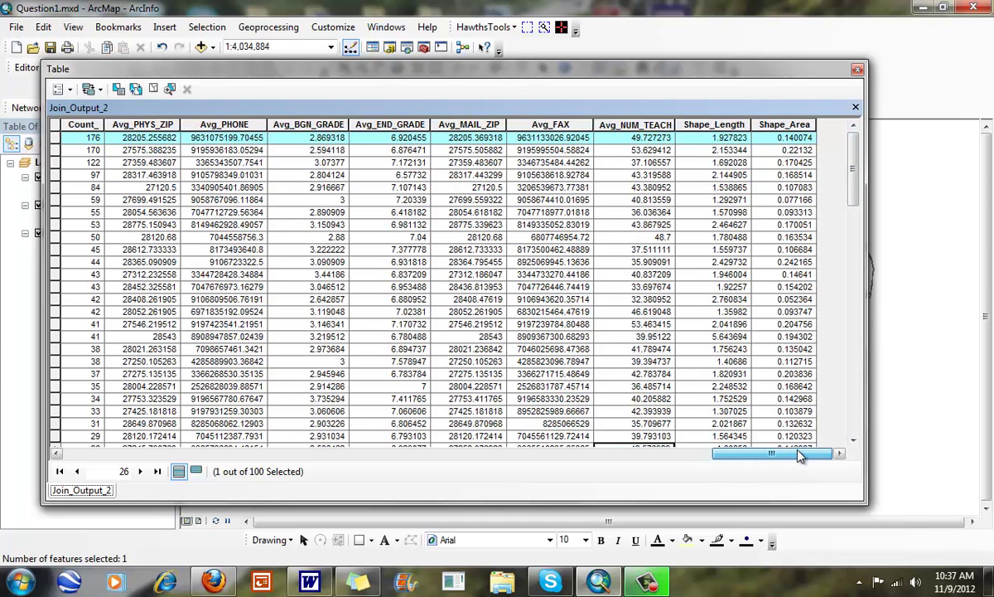
right_click(647, 124)
click(703, 150)
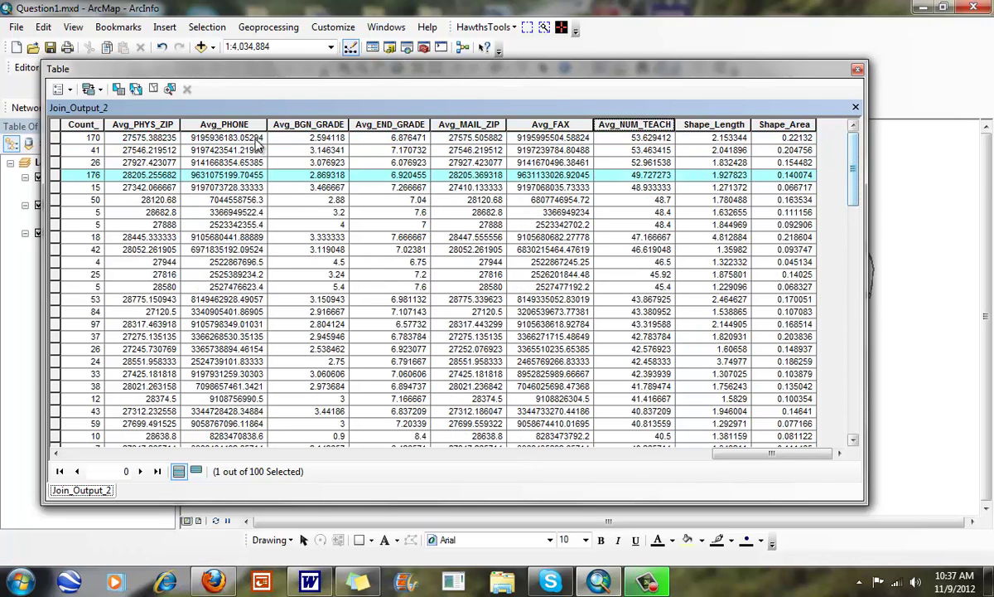
Select the county with the highest average teachers and check its location on the map.
click(55, 138)
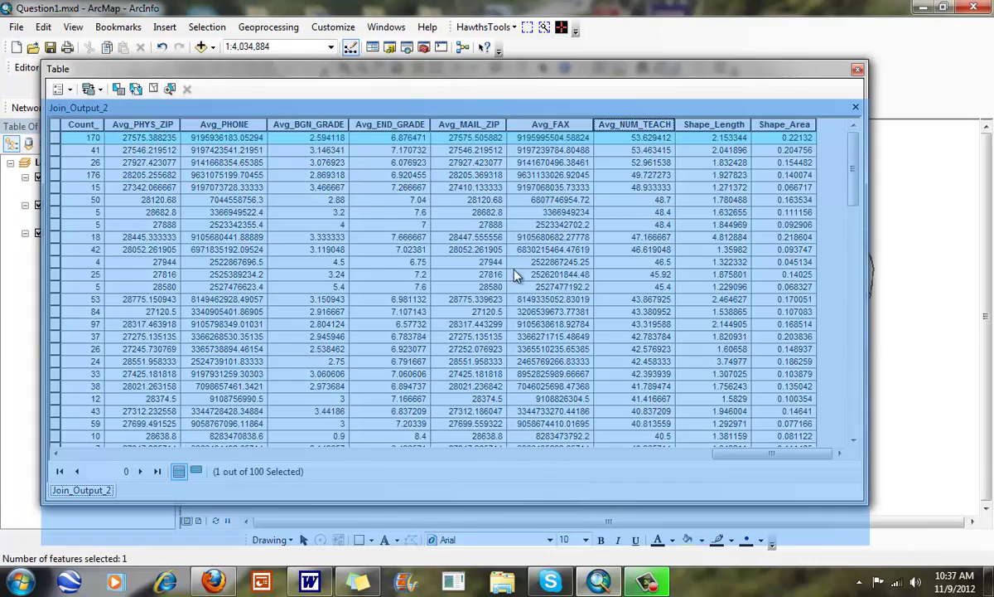
drag(515, 274, 515, 358)
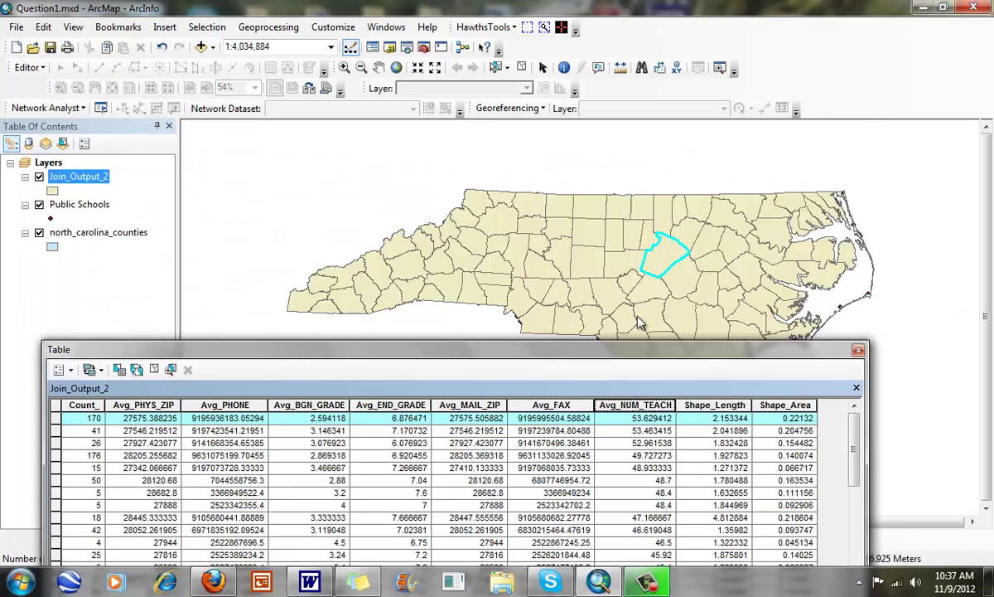
drag(639, 357, 664, 104)
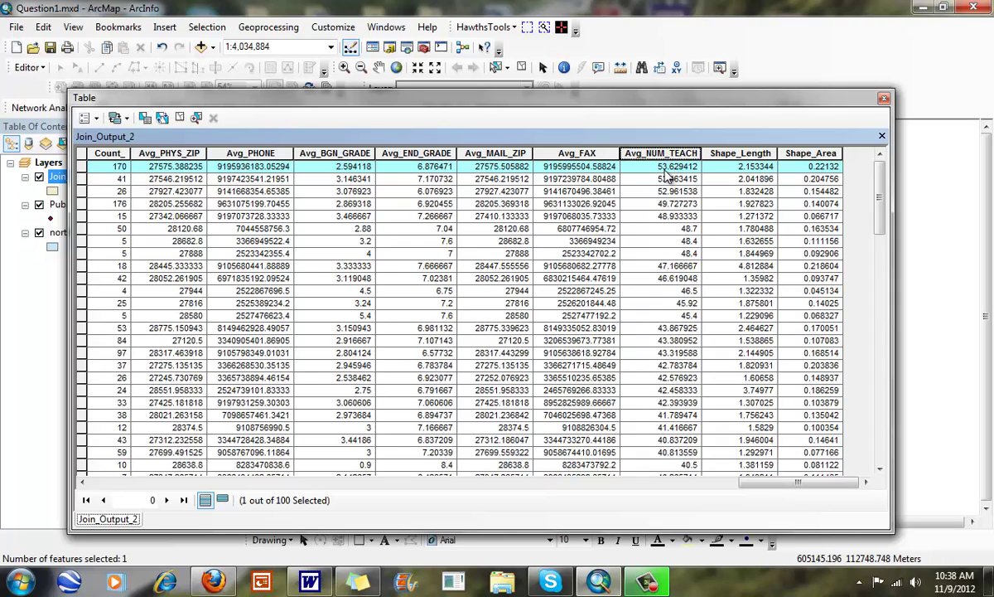
Select Tyrrell, lowest at 17.5 average teachers, then close the attribute table.
drag(880, 197, 880, 431)
click(81, 464)
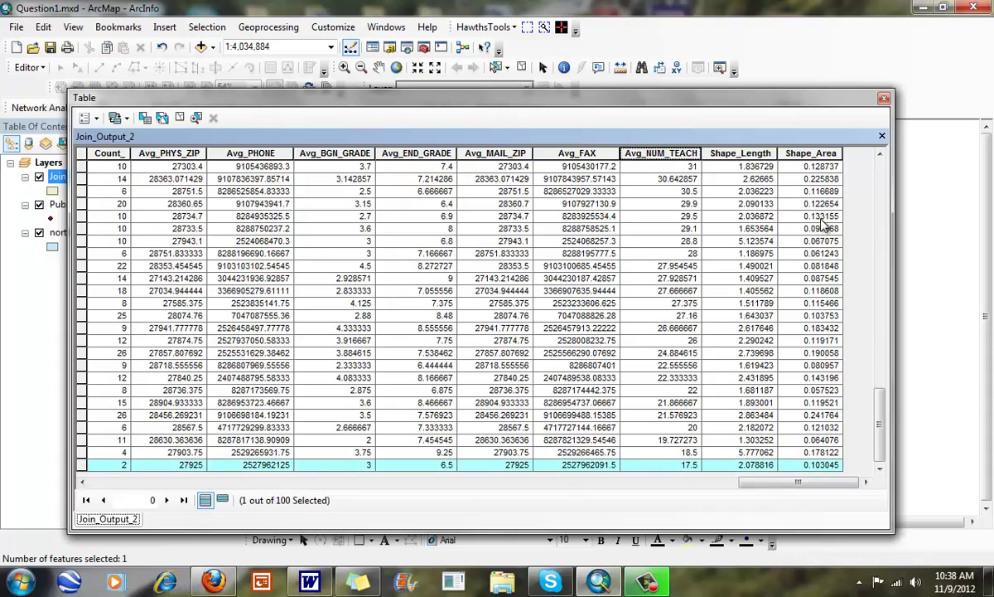
drag(755, 482, 853, 494)
click(884, 98)
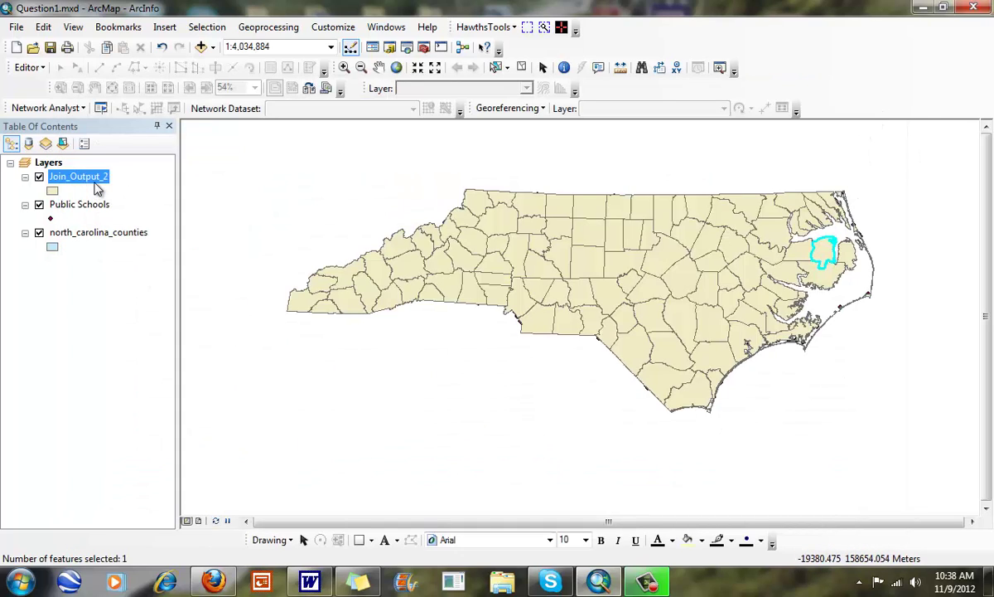
Clear the county selection and choose Quantities > Graduated colors symbology for Join_Output_2.
click(521, 67)
double_click(83, 177)
click(410, 114)
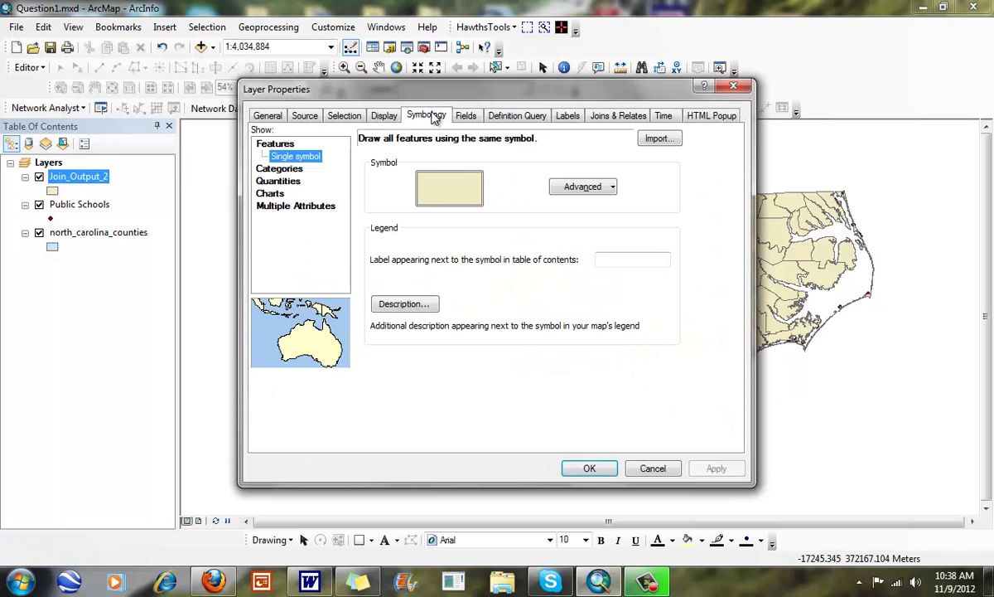
click(278, 180)
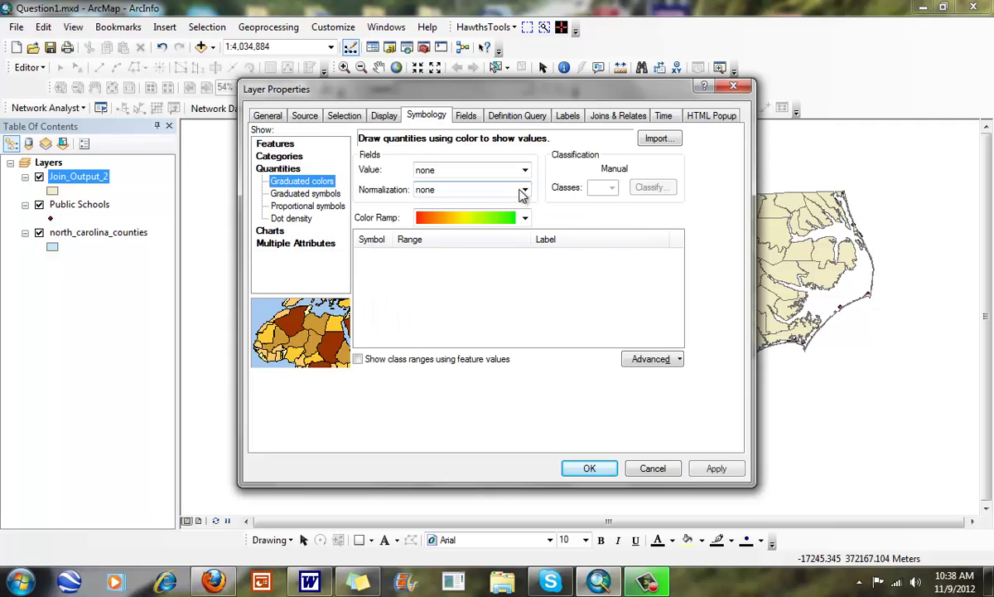
click(525, 170)
Apply a yellow-green-to-blue colour ramp classified by Count_ in five Natural Breaks classes.
click(528, 170)
click(505, 189)
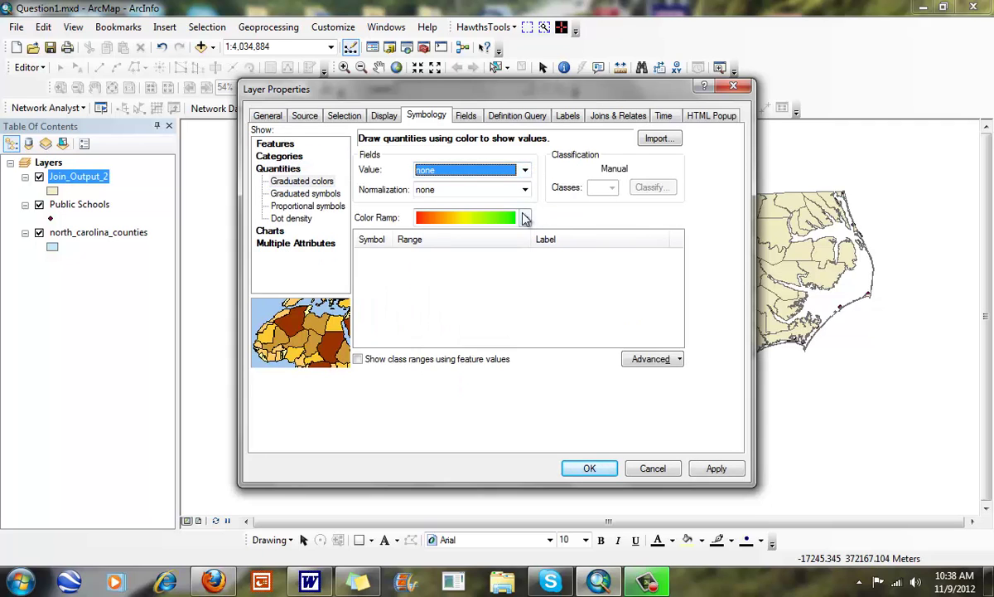
click(525, 217)
click(497, 330)
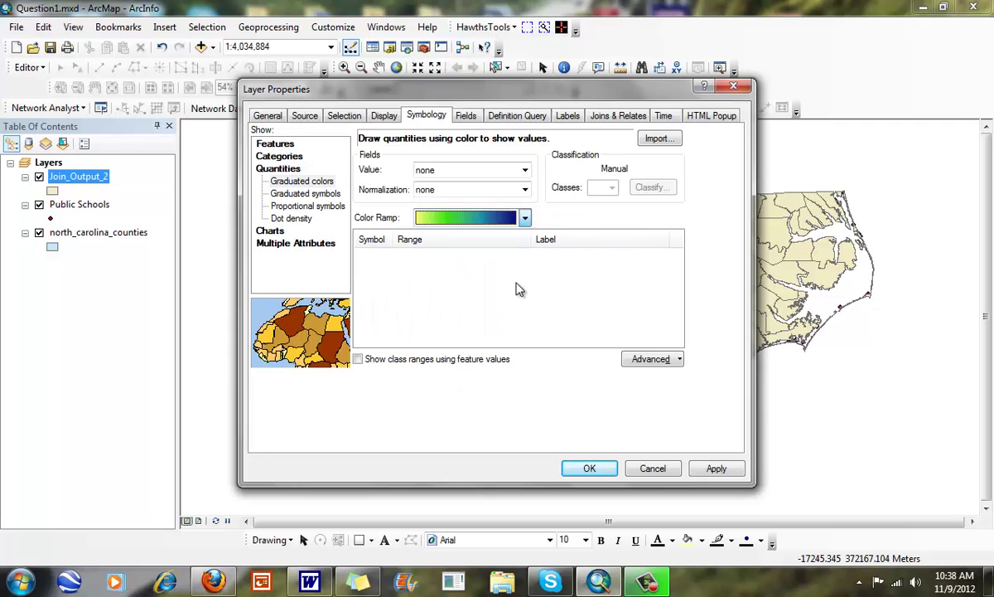
click(525, 170)
drag(525, 207, 527, 367)
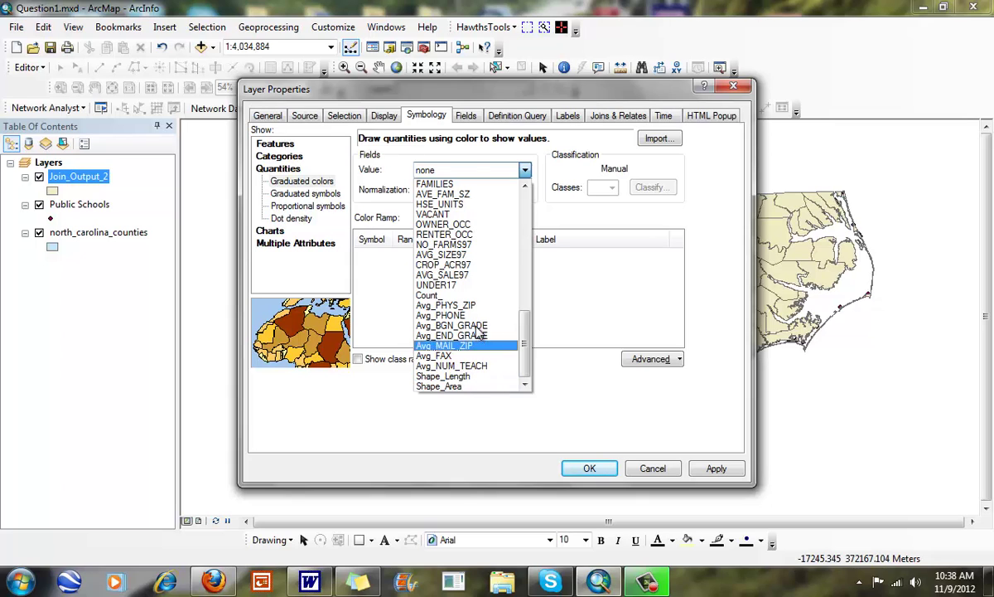
click(477, 295)
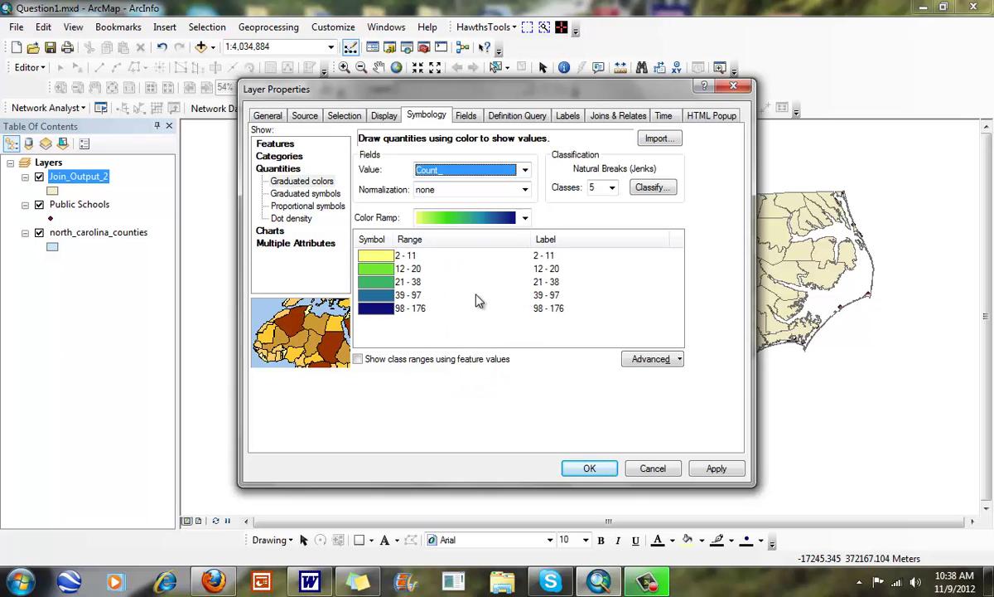
click(588, 468)
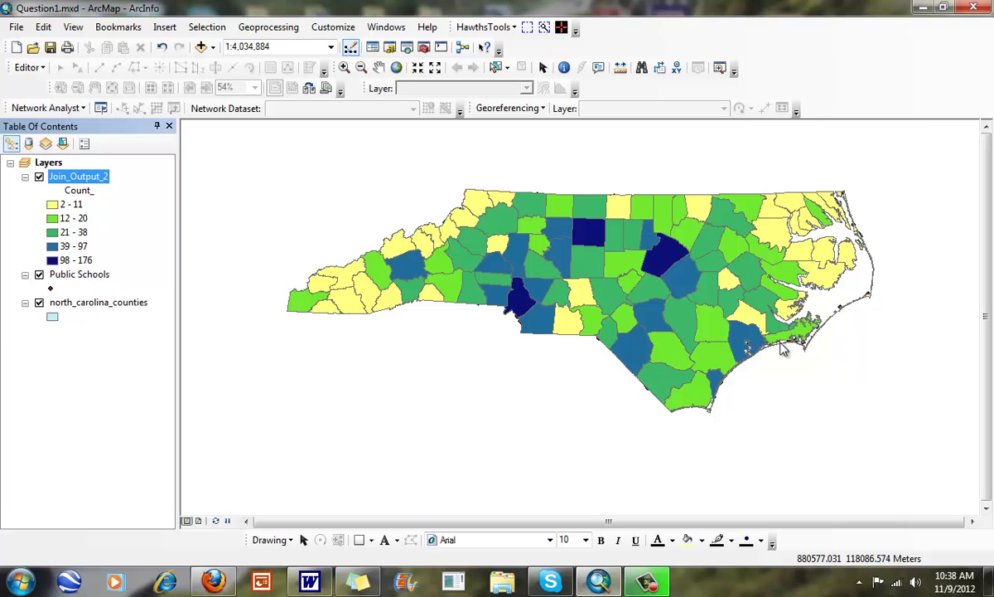
Change the graduated colours' value field to Avg_NUM_TEACH, giving classes from 17.5 to 53.63.
click(78, 176)
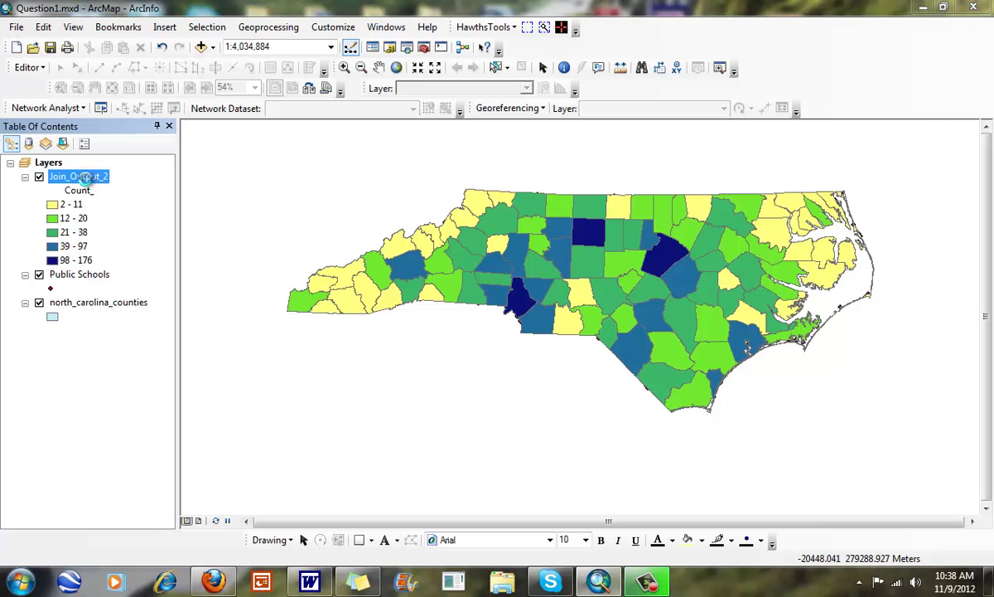
click(525, 169)
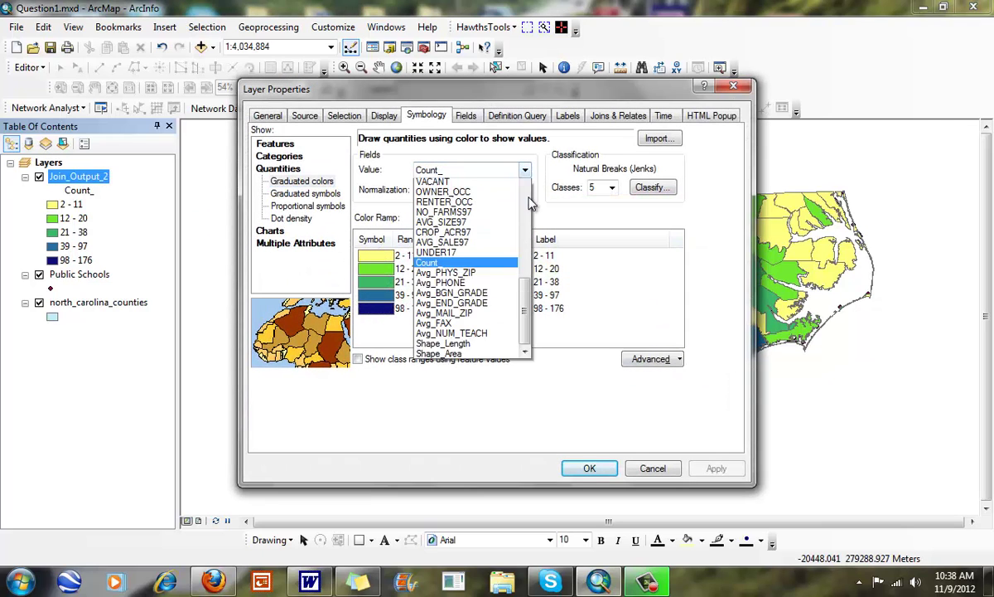
scroll(501, 265, up, 1)
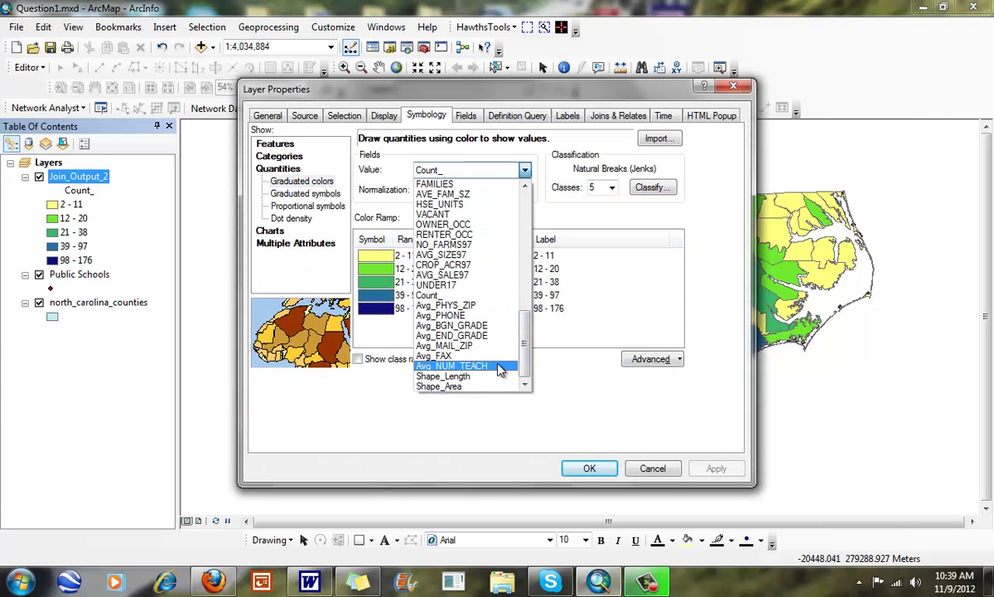
click(502, 366)
click(601, 469)
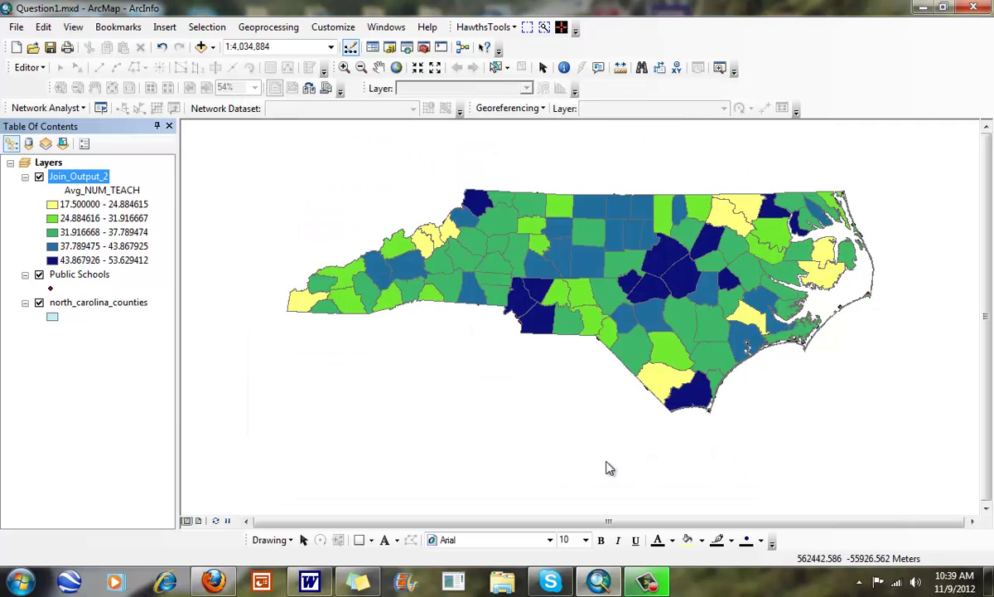